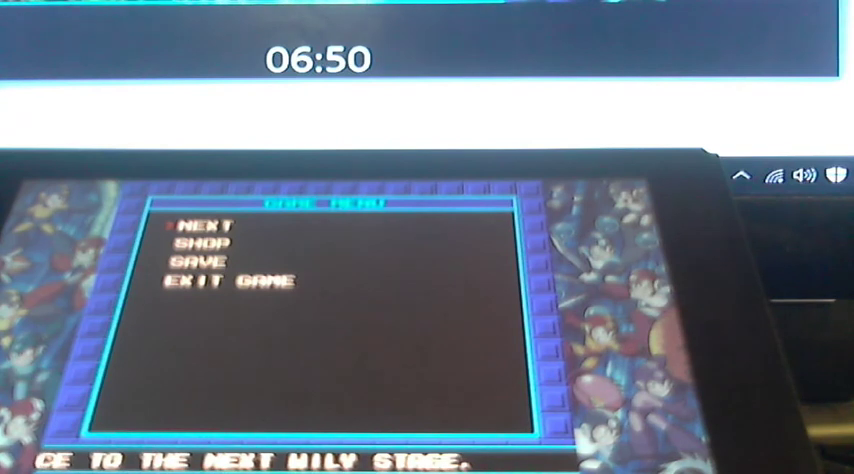
key("Down")
key("Down")
key("Return")
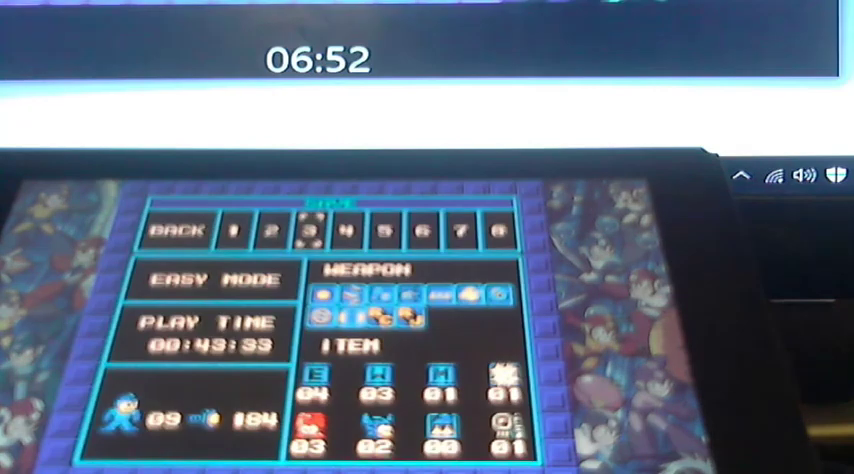